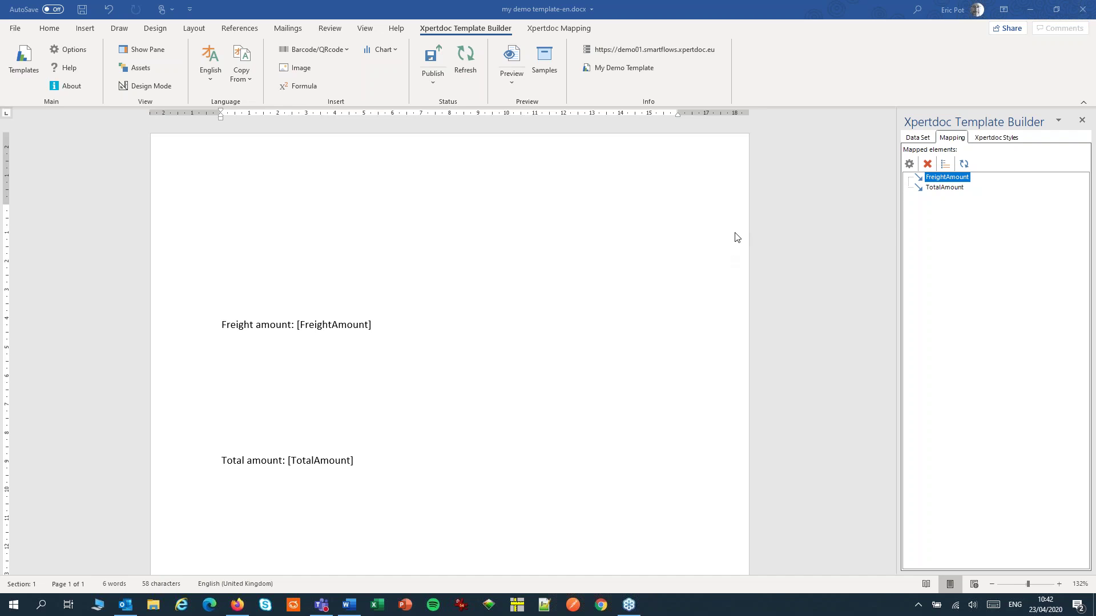
Step: Select the FreightAmount entry in the Xpertdoc Mapped elements list
left_click(964, 178)
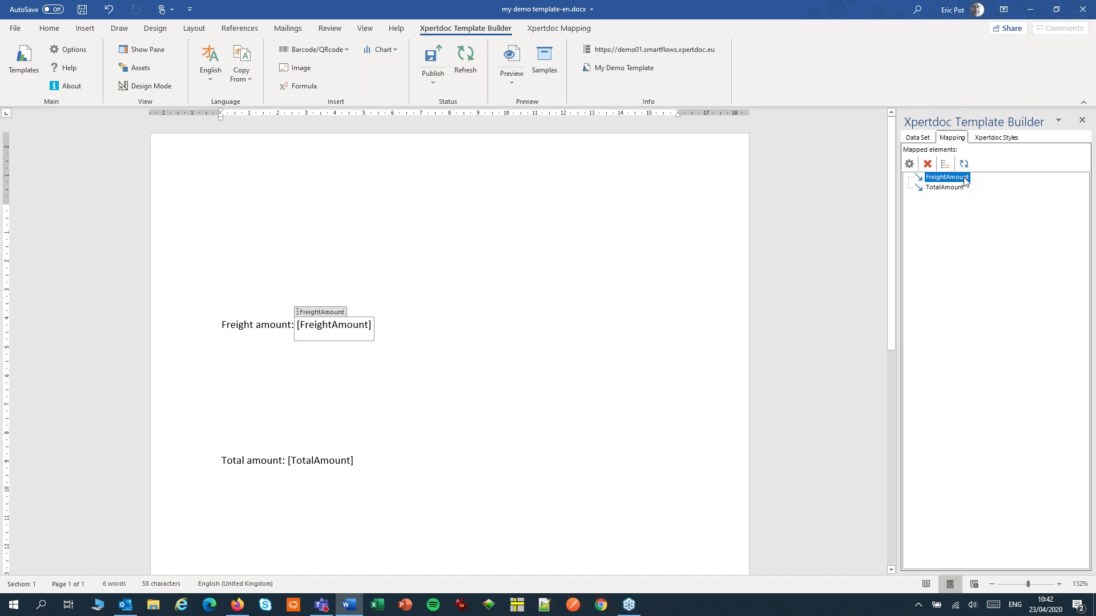
Step: Enable conditional formatting in the FreightAmount mapping's Formatting settings
left_click(909, 164)
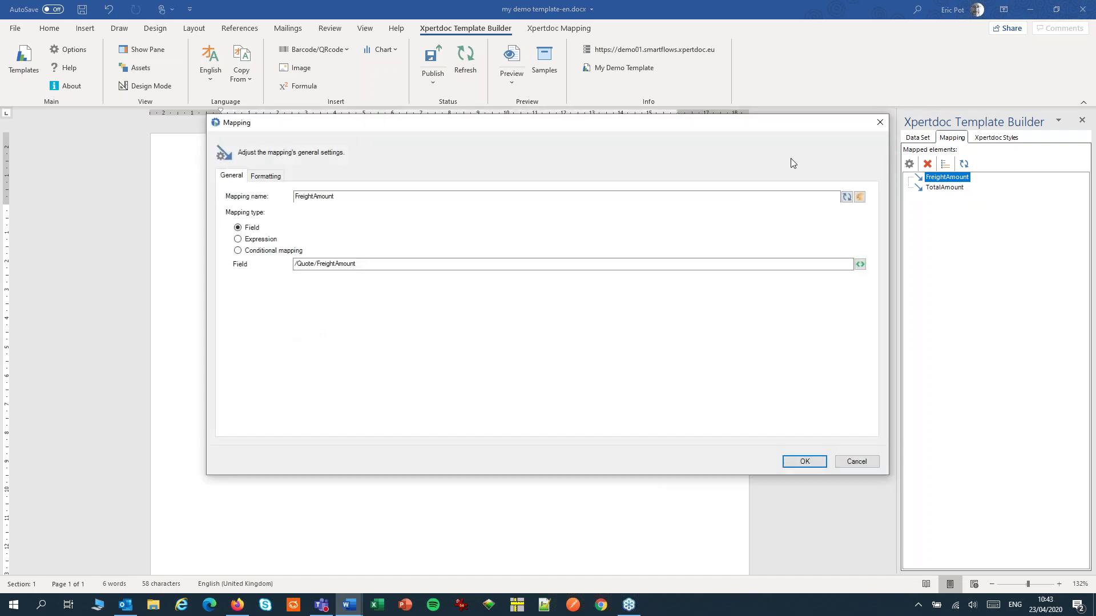
left_click(266, 180)
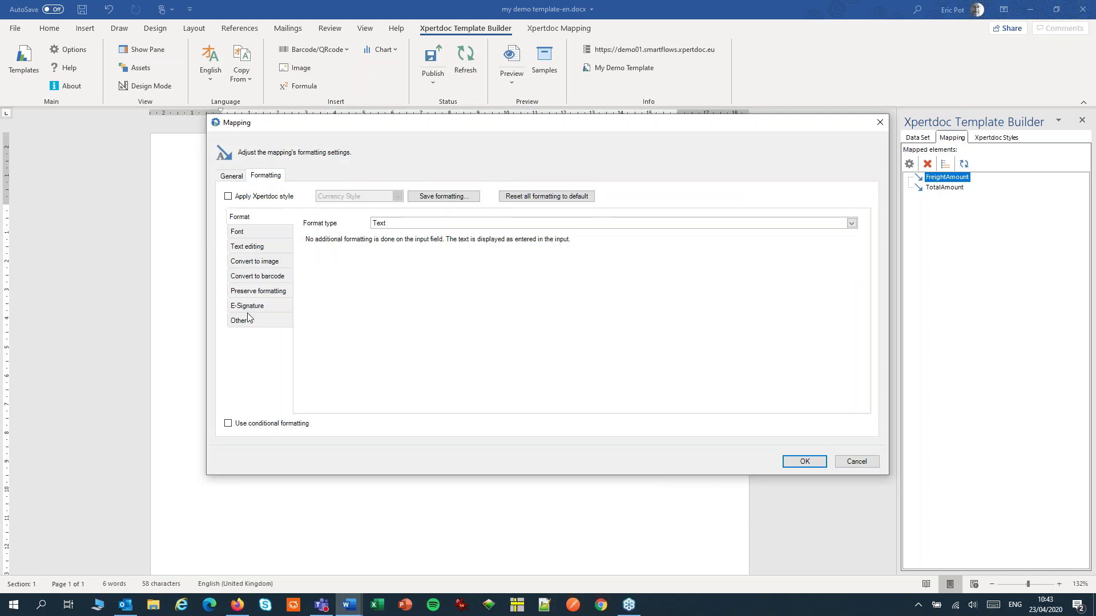
left_click(228, 425)
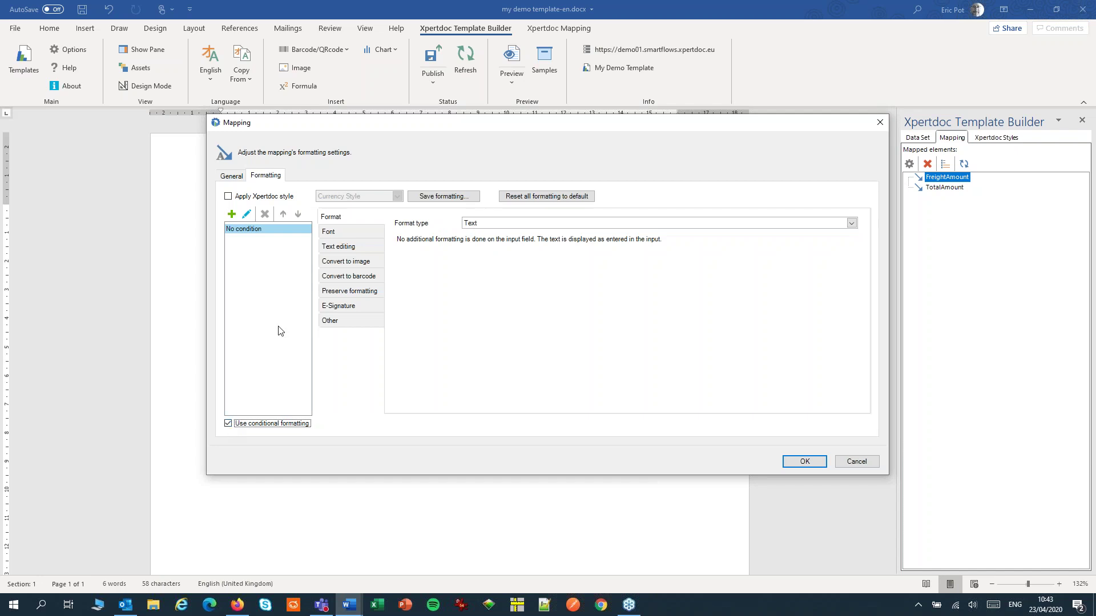
Step: Add a condition that tests whether the quote's Freight Amount field equals 0
left_click(232, 215)
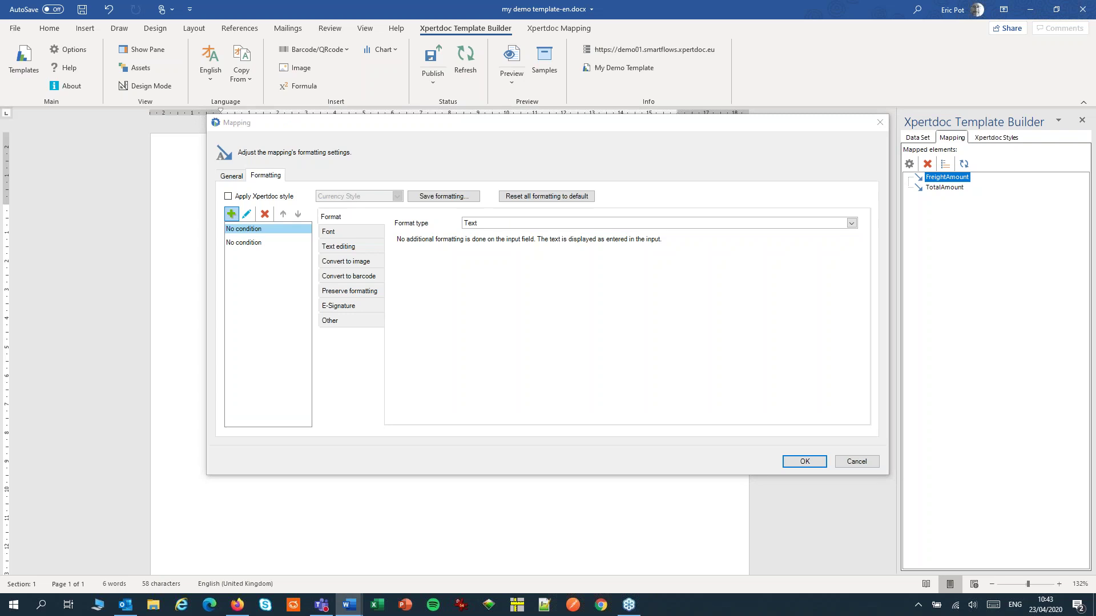
left_click(246, 214)
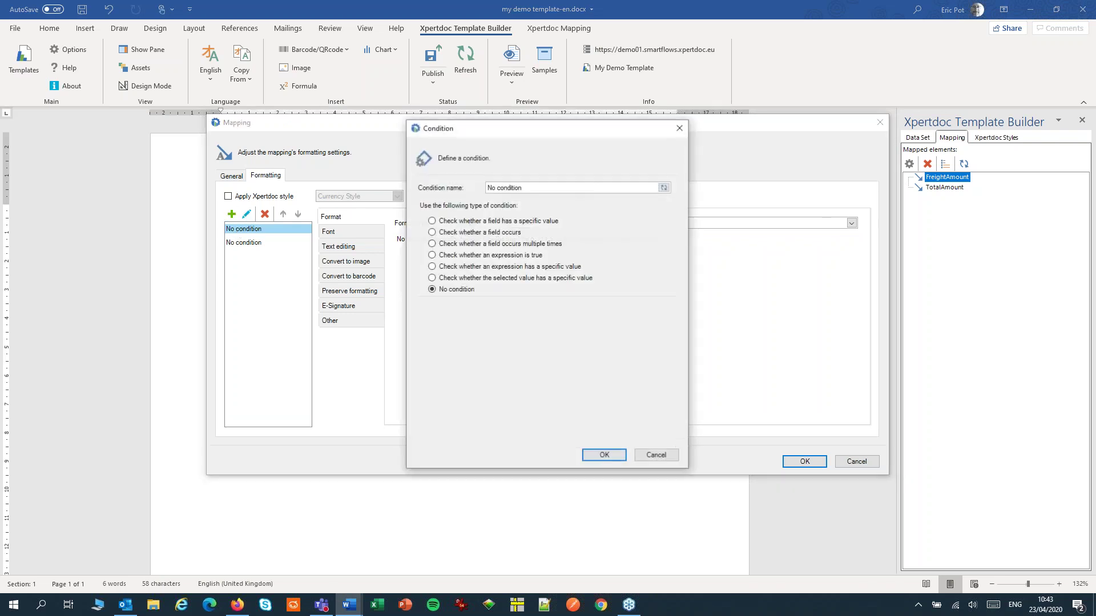
left_click(432, 221)
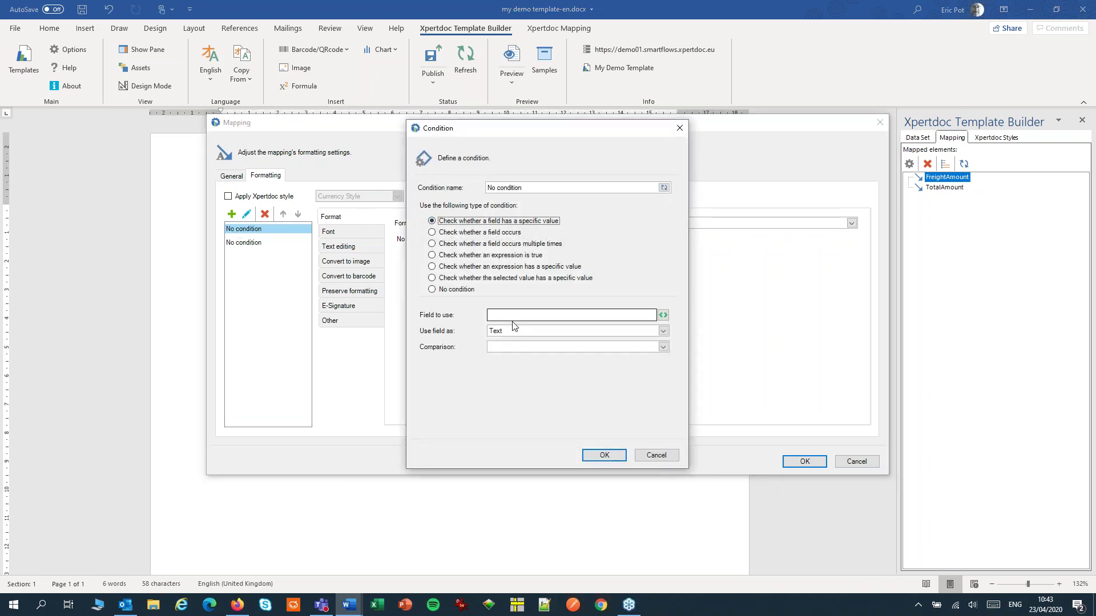
left_click(663, 315)
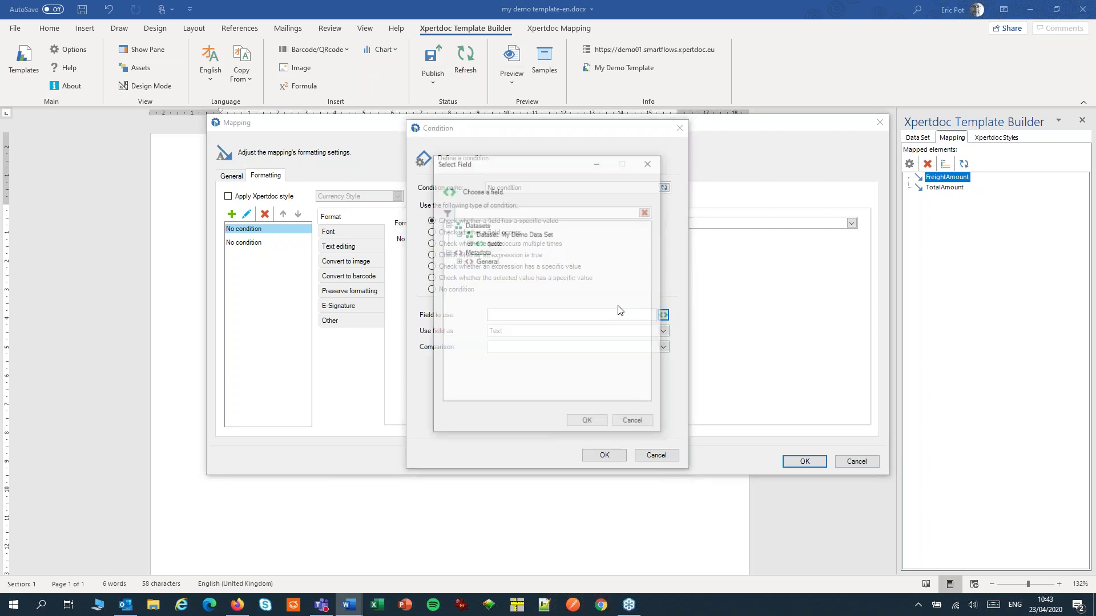
left_click(469, 243)
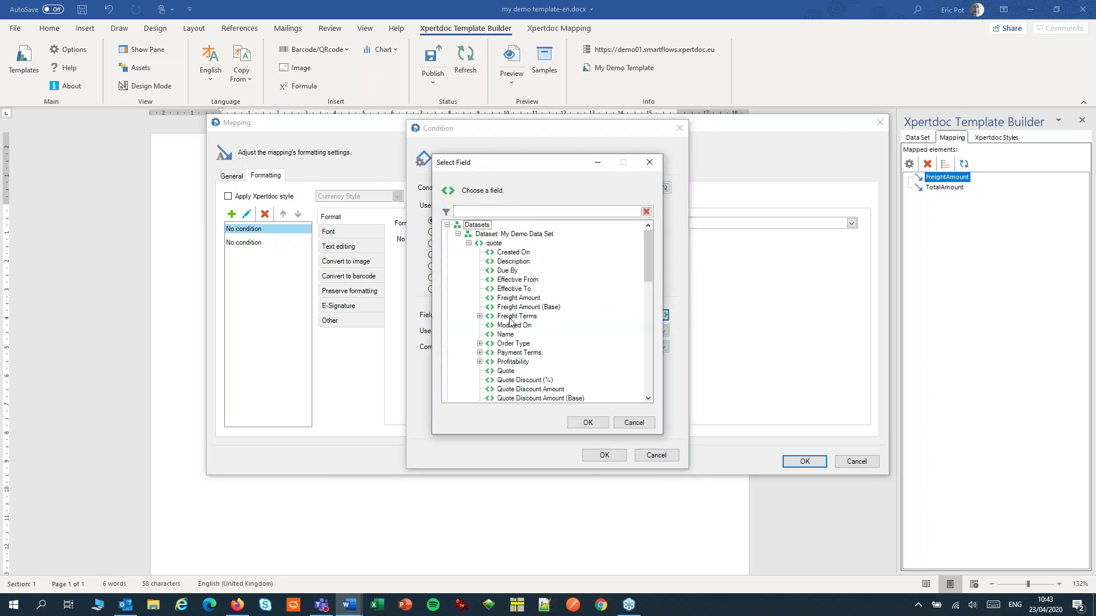
left_click(508, 298)
left_click(580, 421)
left_click(510, 348)
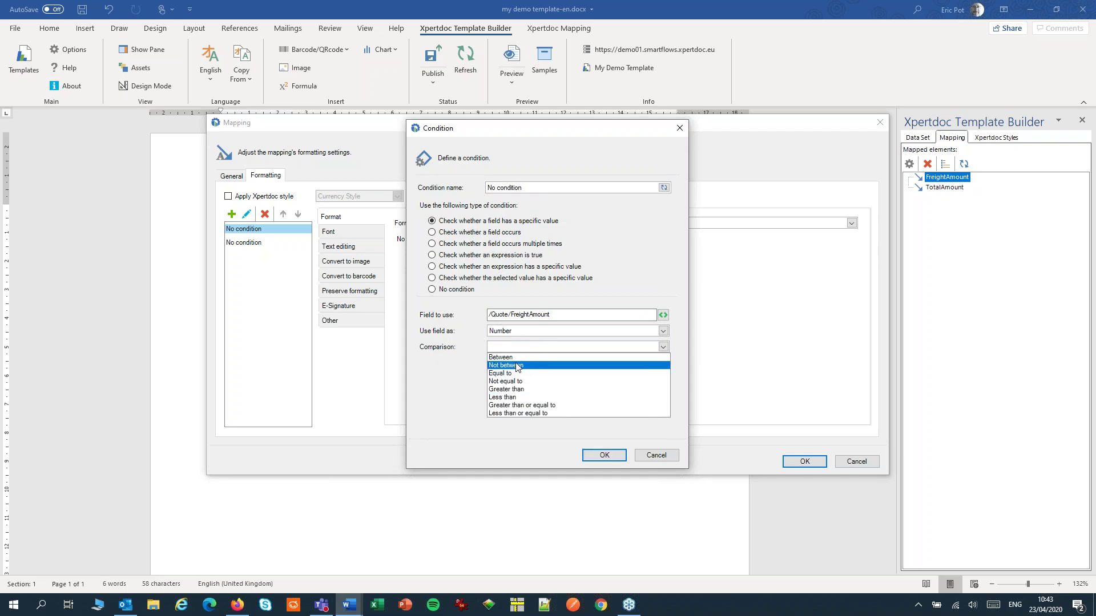
left_click(508, 373)
left_click(603, 456)
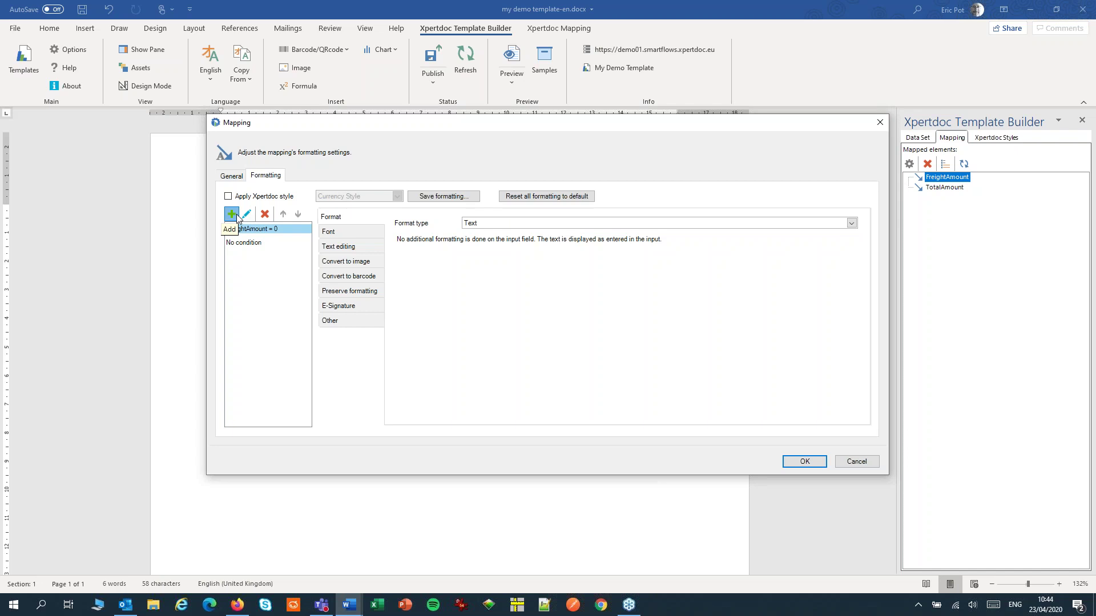
Step: Add a second condition that tests whether the quote's Freight Amount is greater than 0
left_click(237, 217)
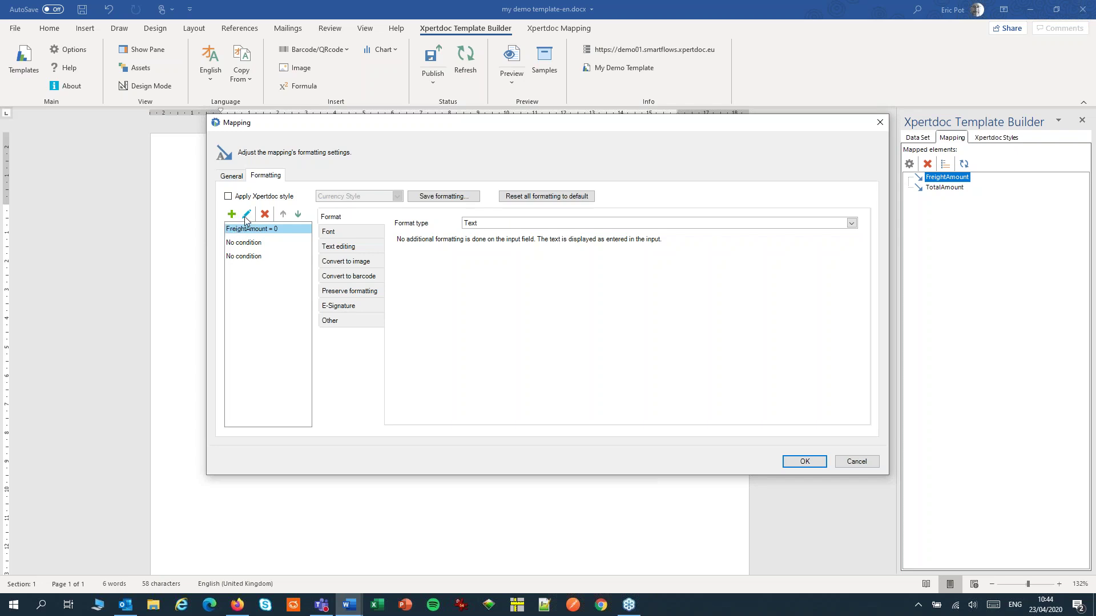
left_click(243, 243)
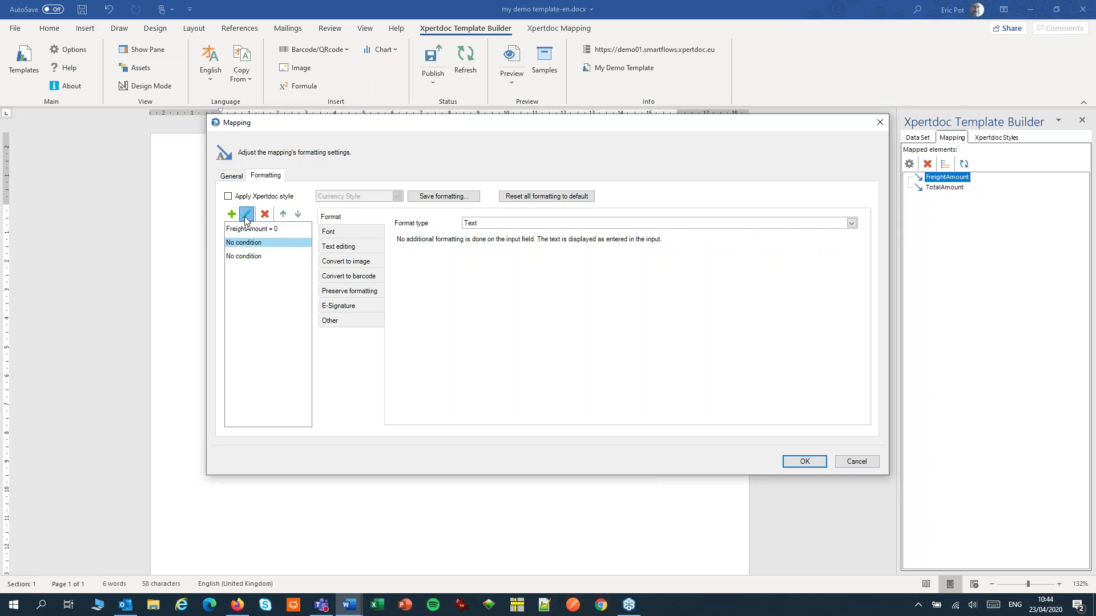
left_click(247, 215)
left_click(447, 221)
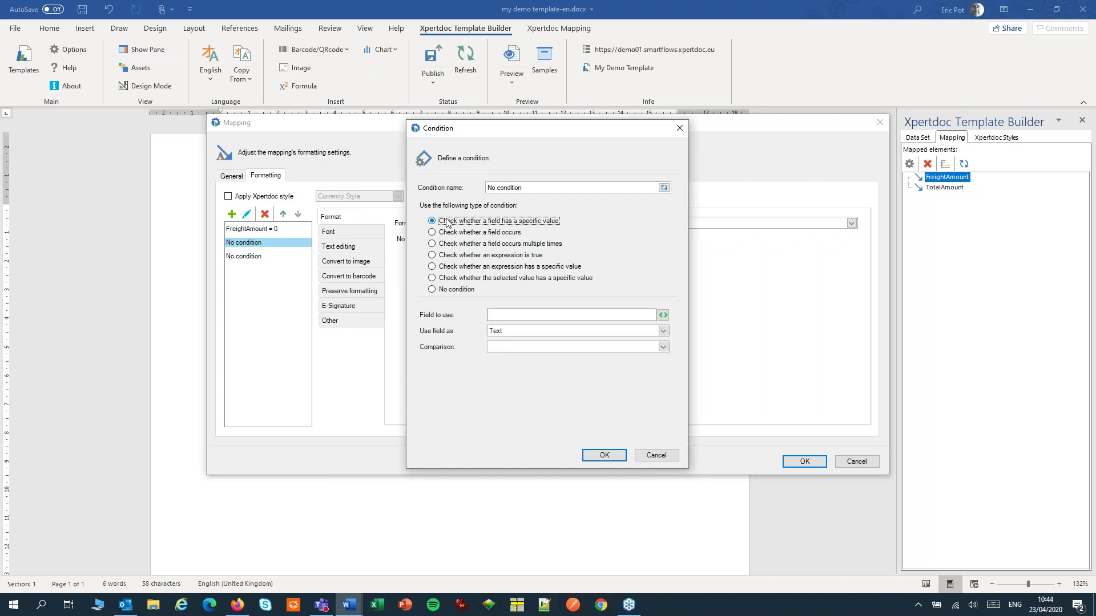
left_click(662, 315)
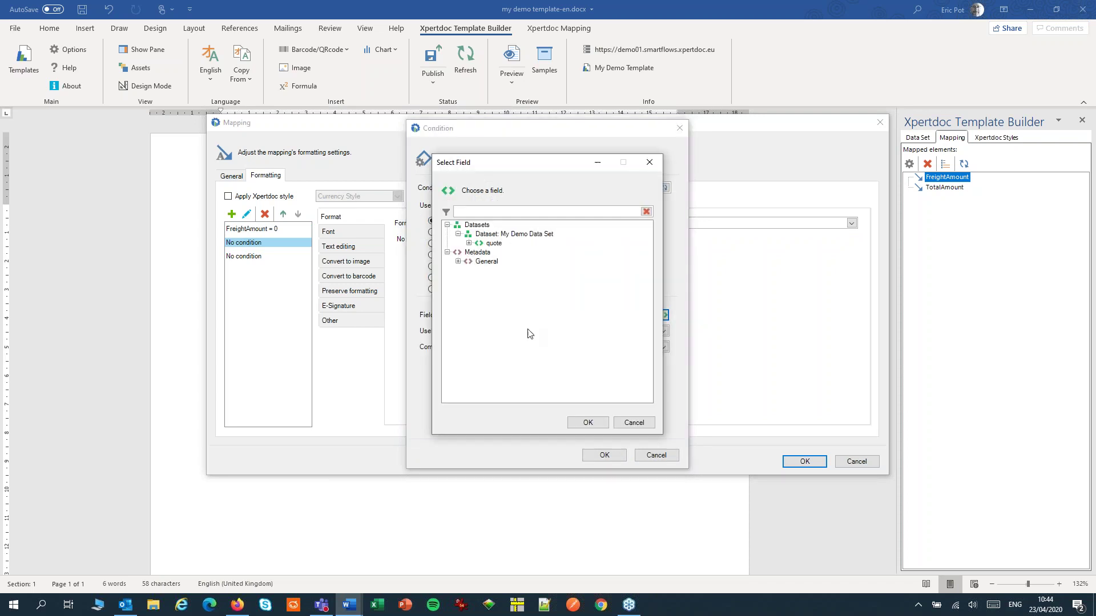
left_click(468, 243)
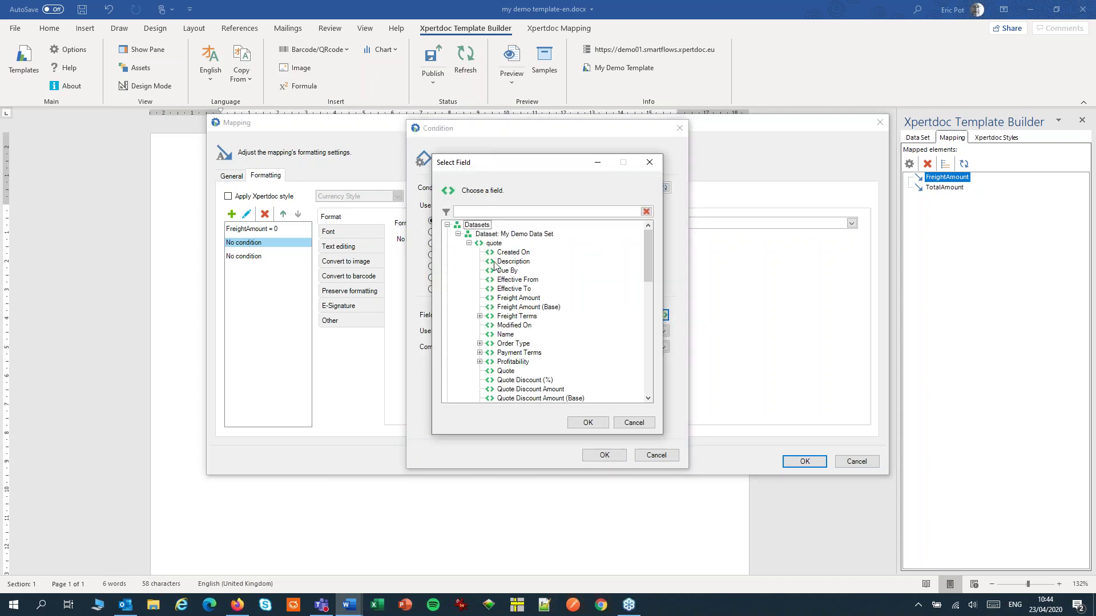
left_click(506, 298)
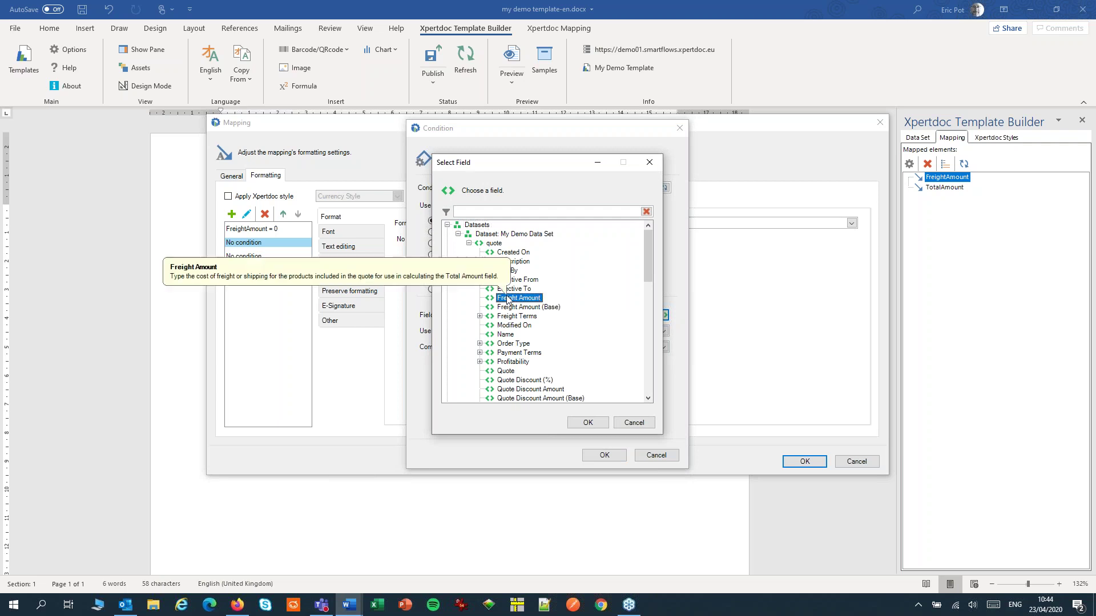
left_click(574, 416)
left_click(510, 347)
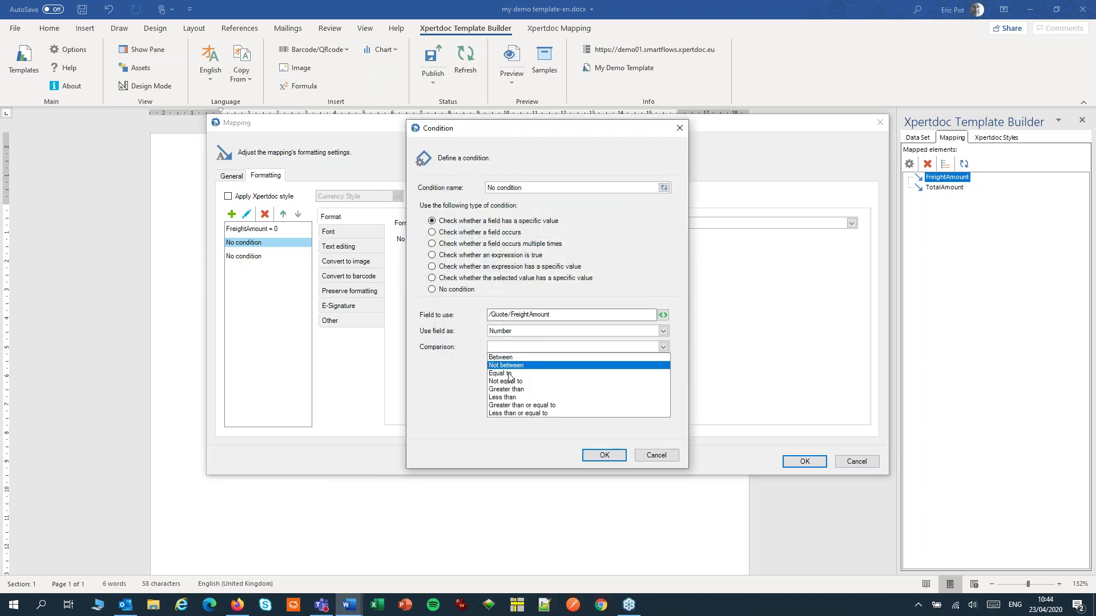
left_click(511, 395)
left_click(598, 454)
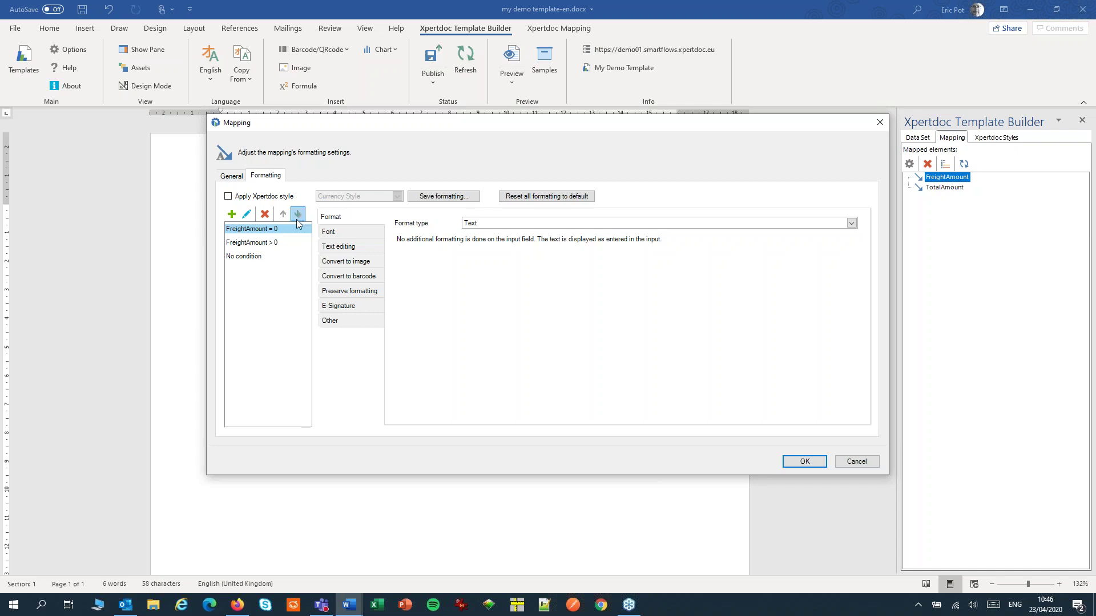
Step: Format the FreightAmount = 0 condition as currency with the $ dollar symbol
left_click(488, 225)
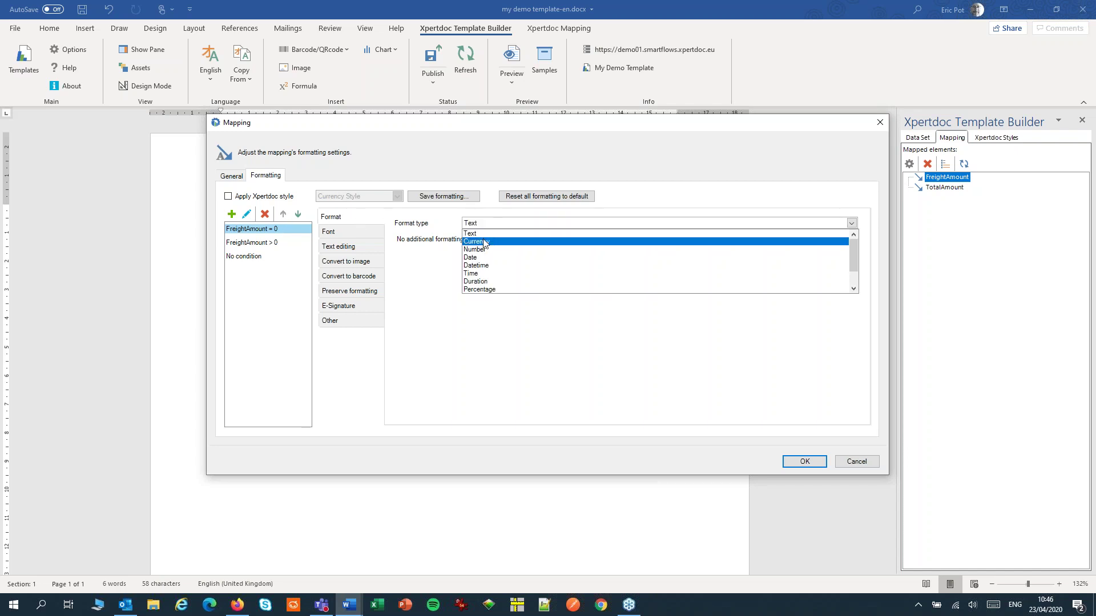
left_click(482, 242)
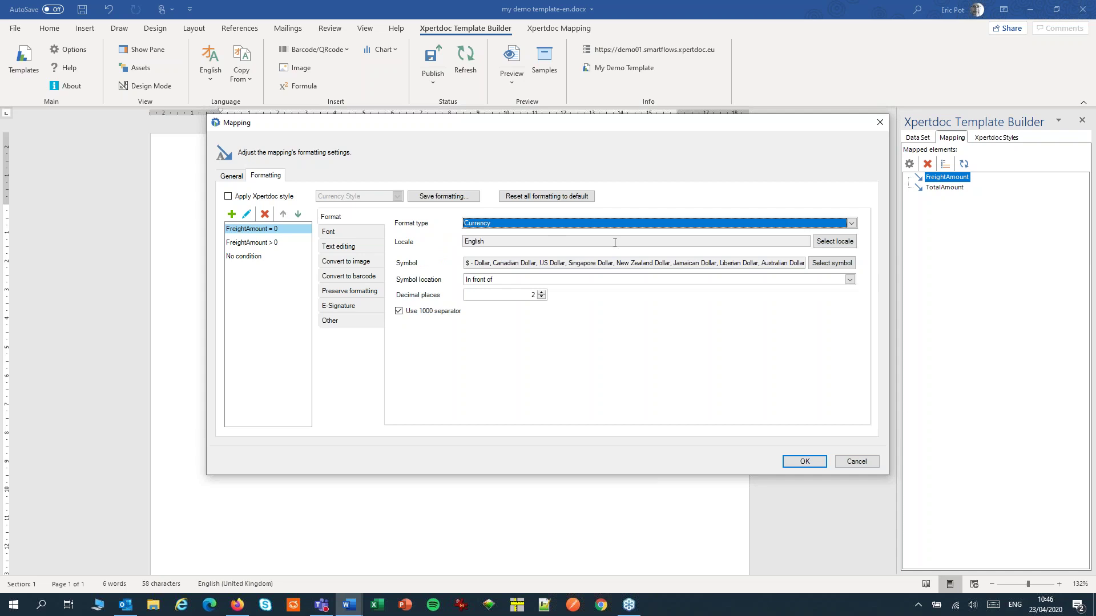
left_click(849, 262)
left_click(511, 267)
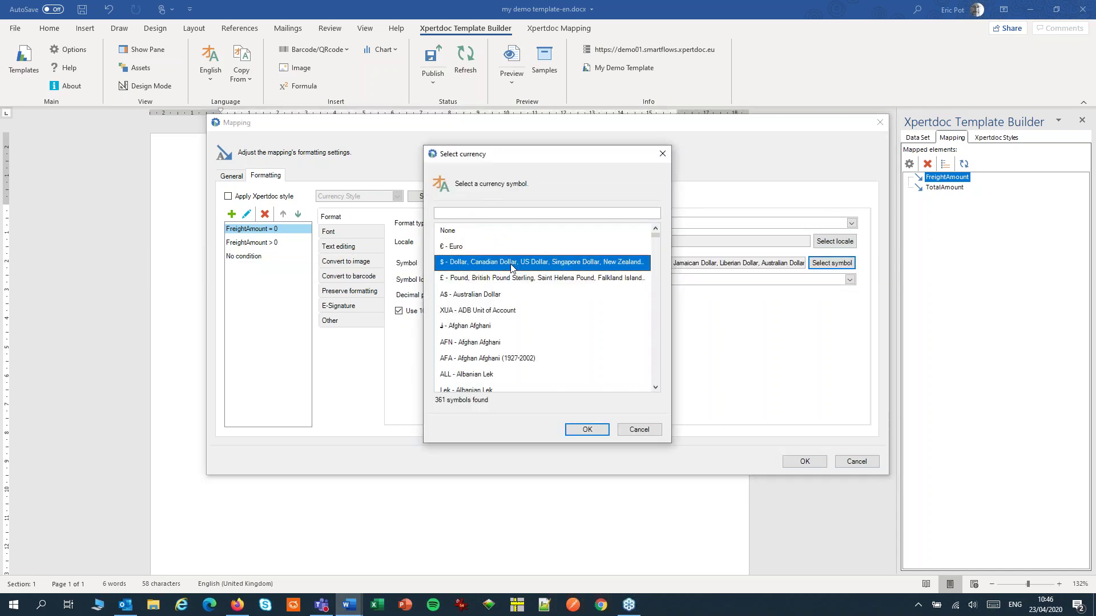
left_click(587, 430)
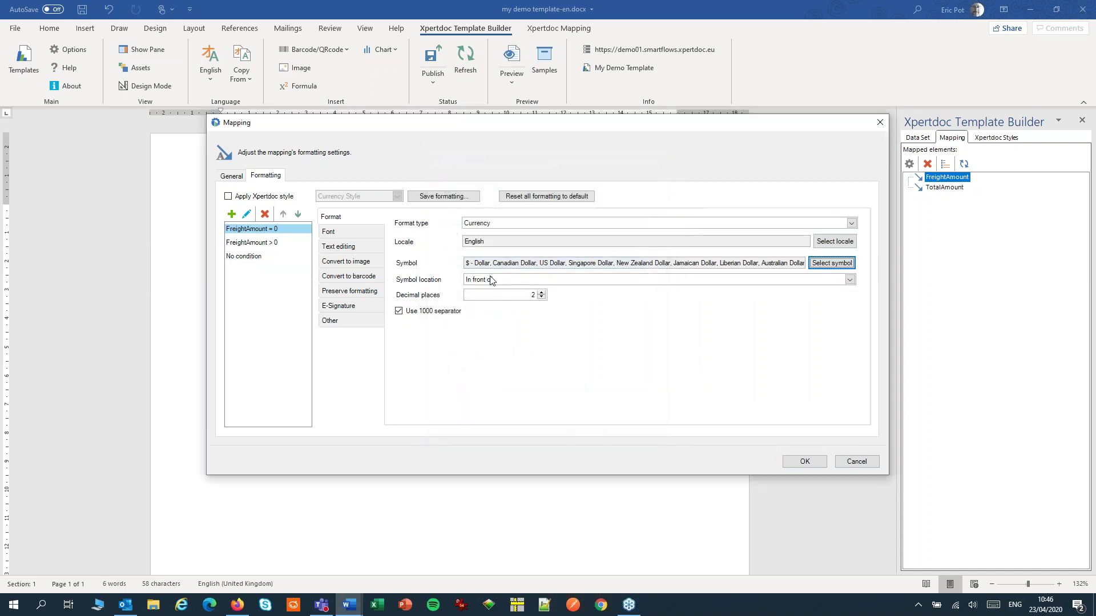
Step: Format the FreightAmount > 0 condition as $ currency with the 1000 separator turned on
left_click(258, 243)
left_click(504, 223)
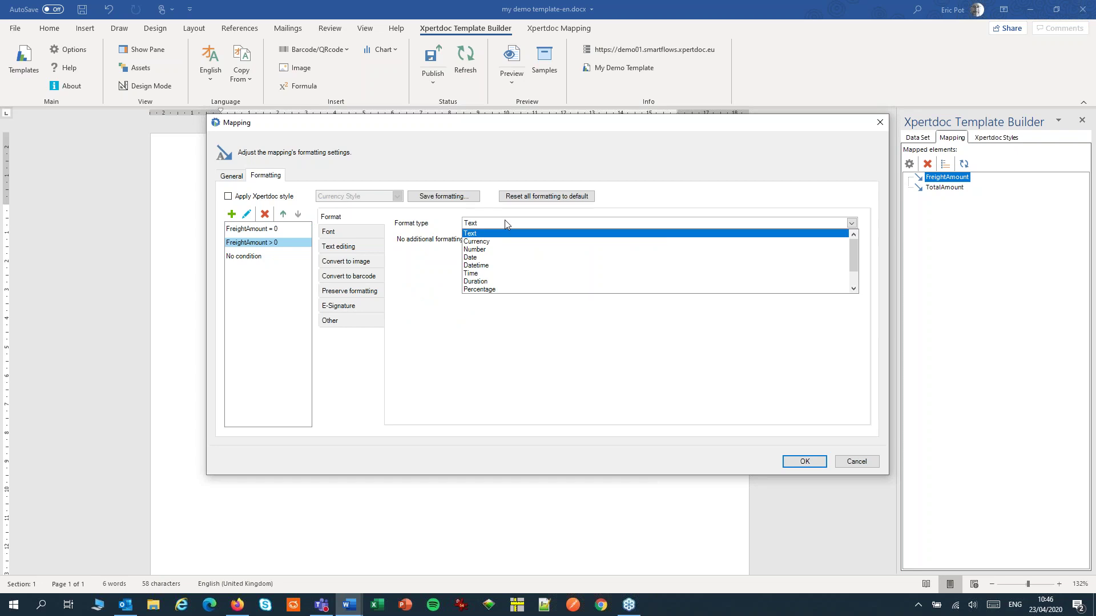
left_click(493, 243)
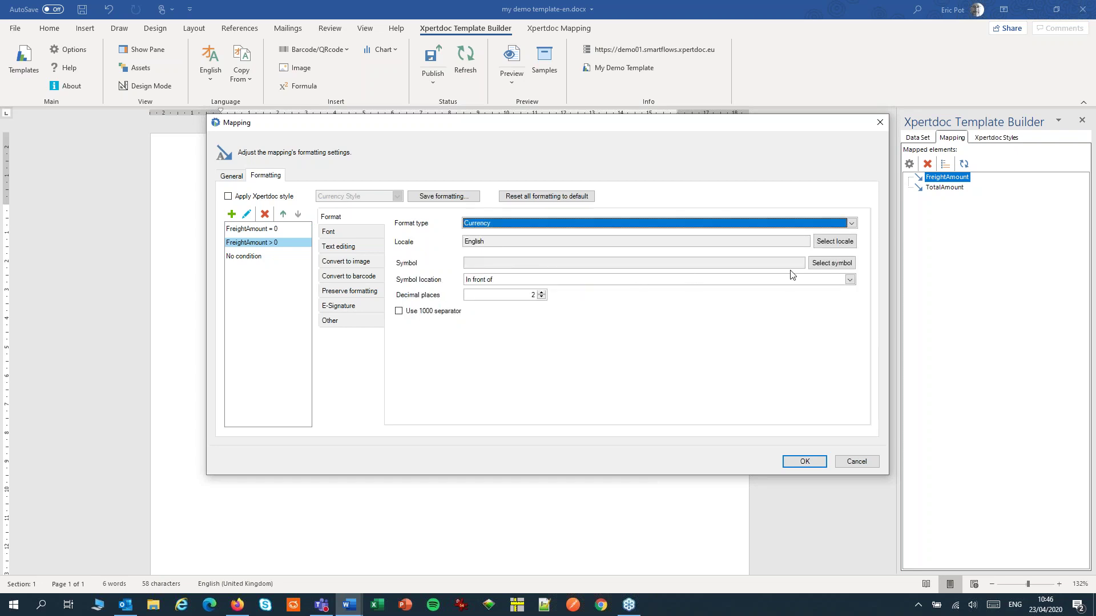
left_click(849, 265)
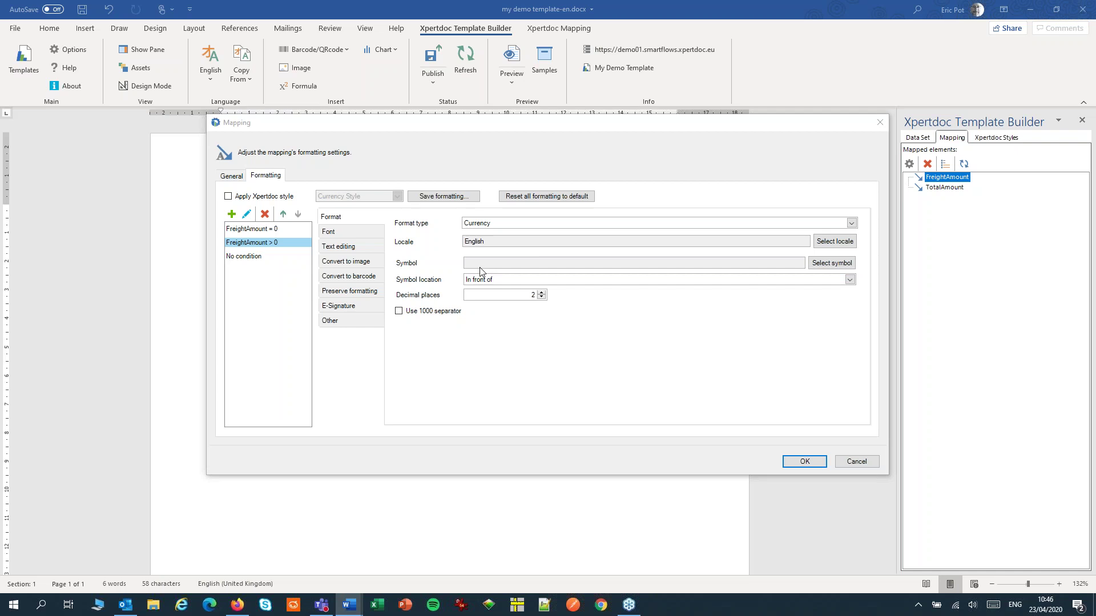
left_click(851, 266)
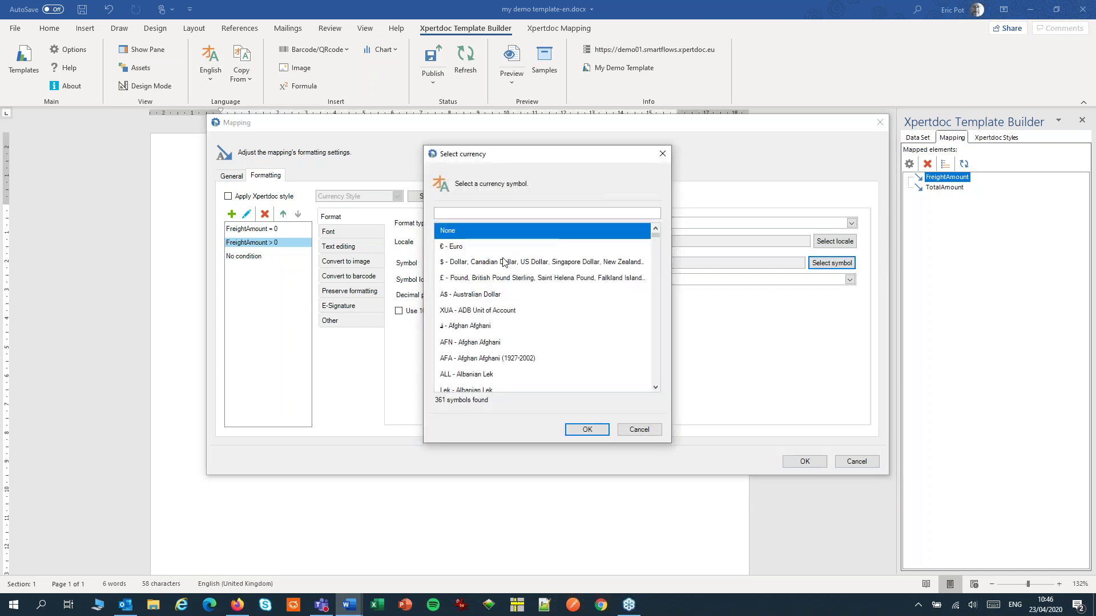
left_click(505, 263)
left_click(577, 432)
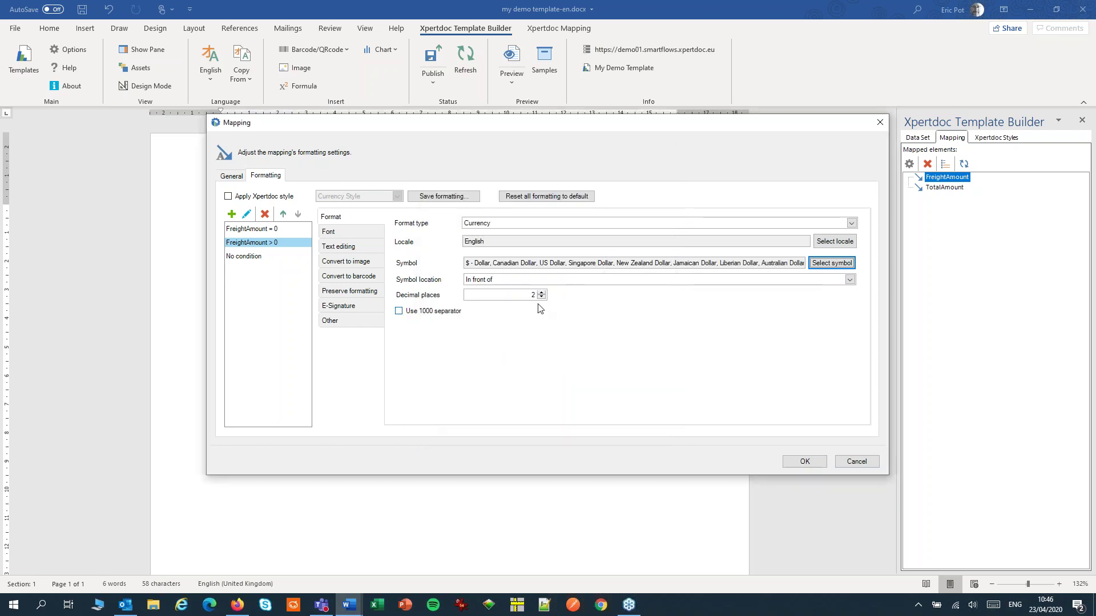
left_click(404, 313)
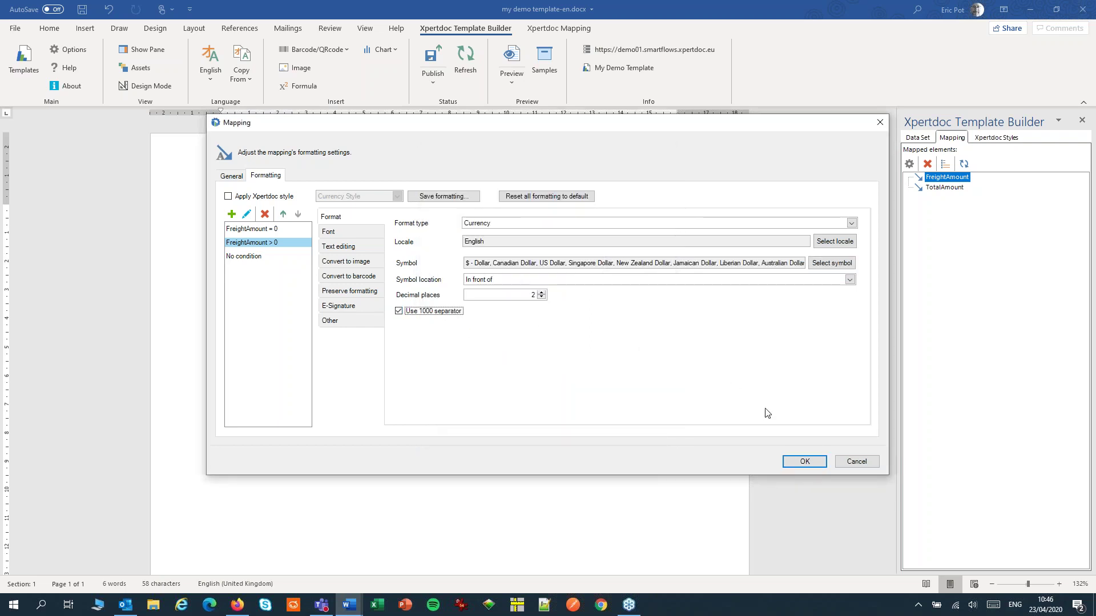
left_click(292, 231)
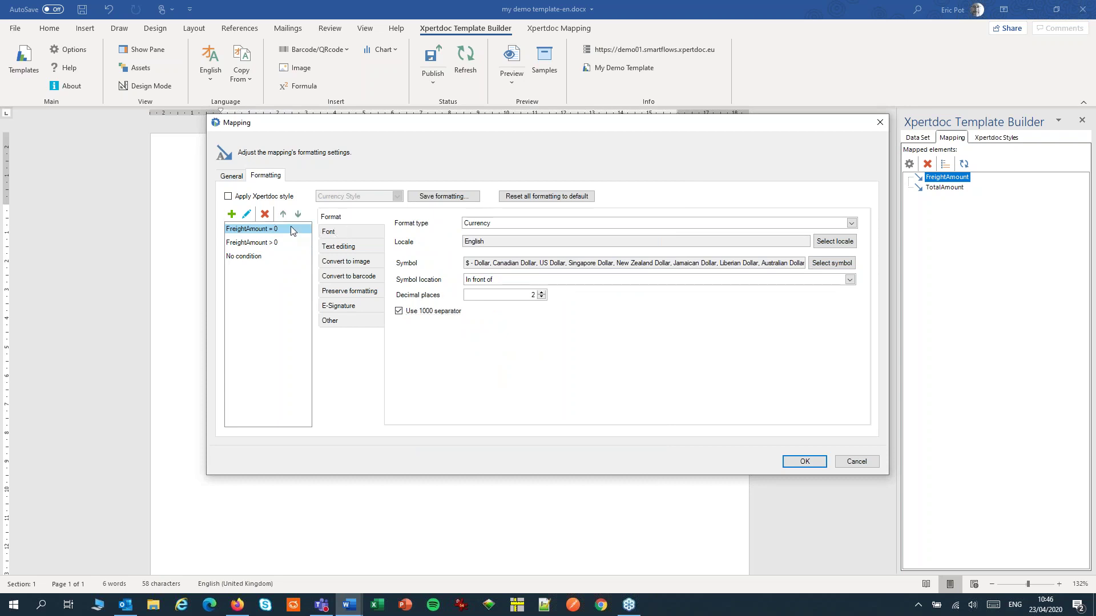
Step: Give the FreightAmount = 0 condition a green font colour (26, 170, 66)
left_click(355, 234)
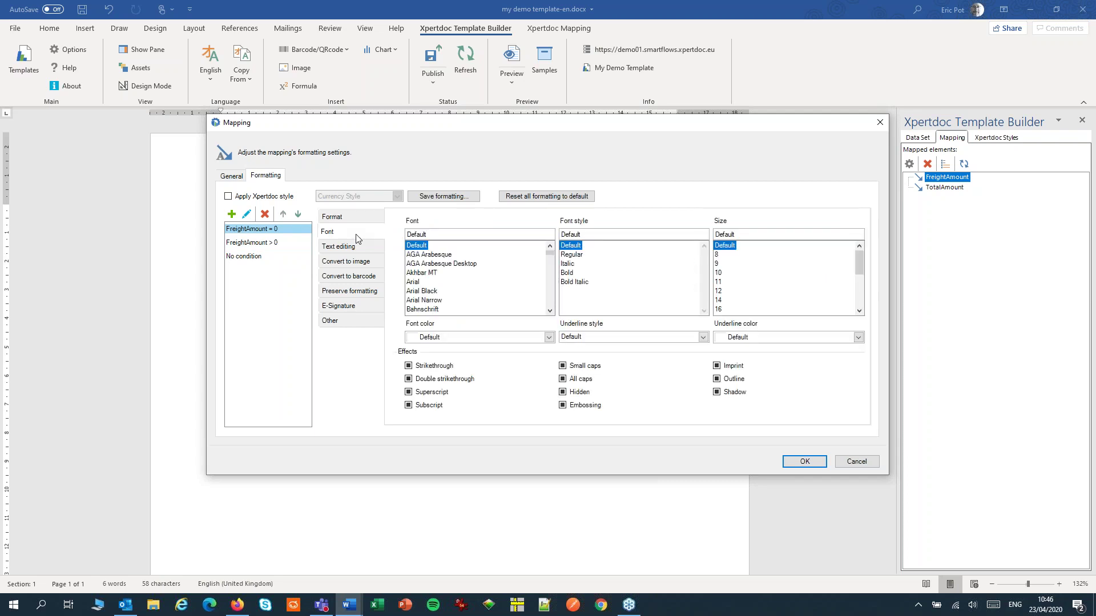
left_click(549, 338)
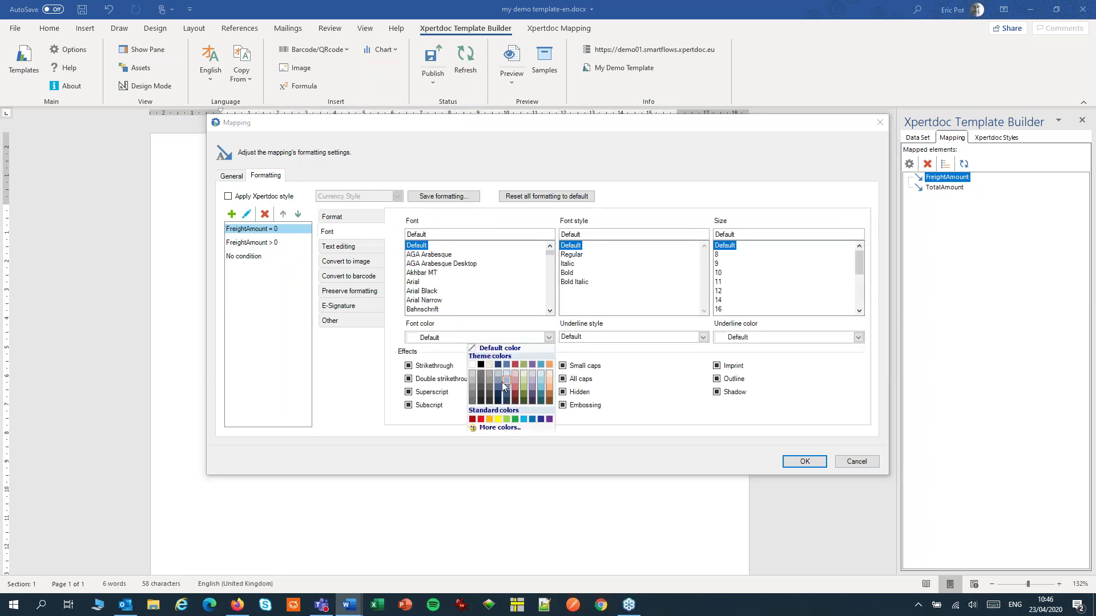
left_click(516, 420)
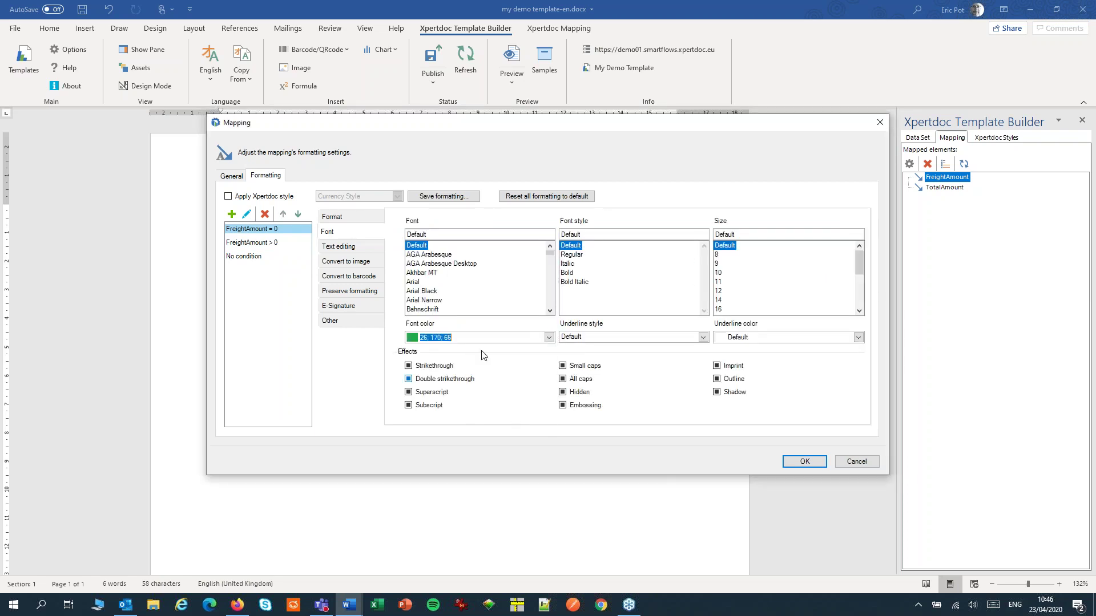
Step: Give the FreightAmount > 0 condition a red font colour (234, 22, 30) and confirm the mapping
left_click(254, 246)
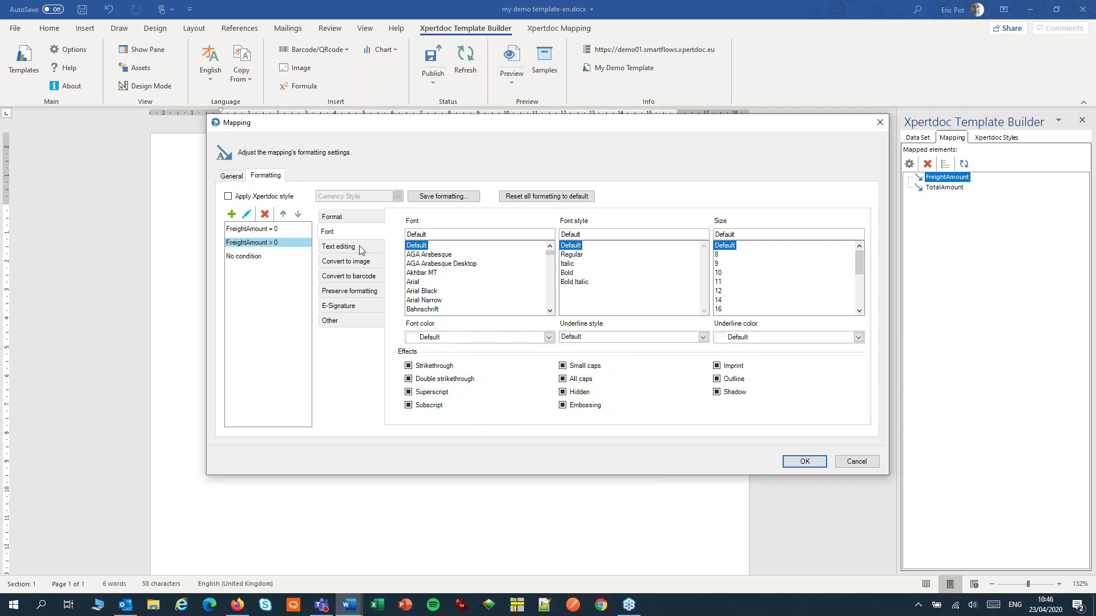
left_click(548, 337)
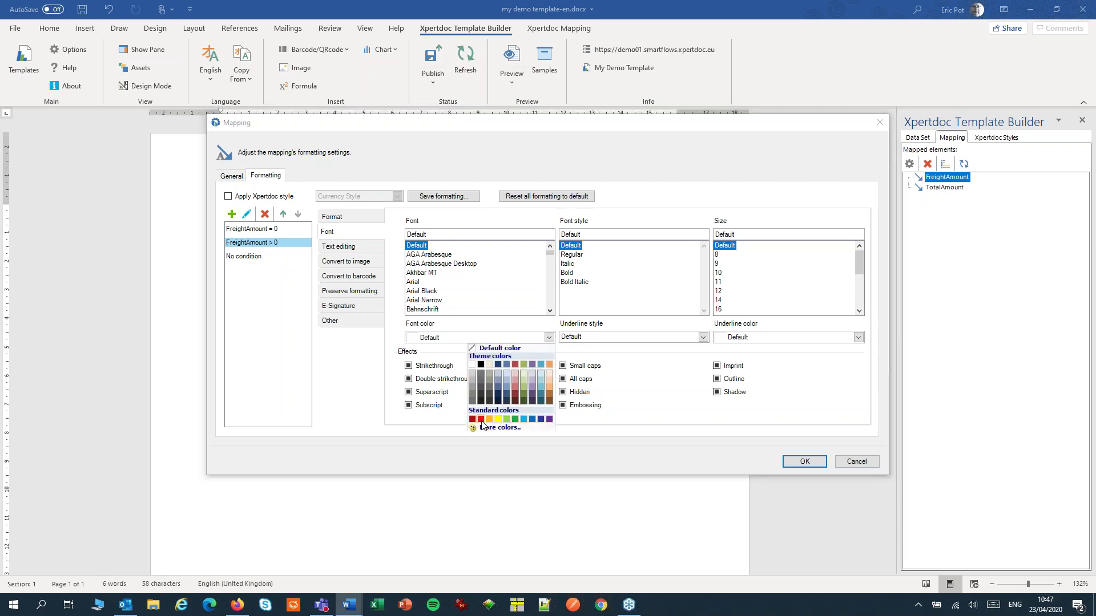
left_click(480, 419)
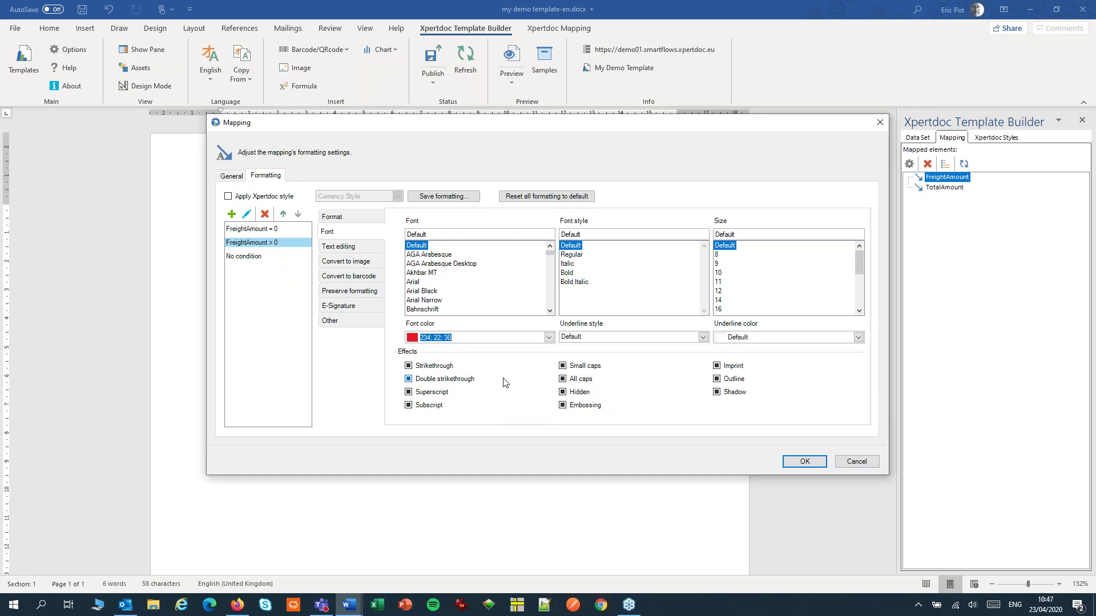
left_click(258, 229)
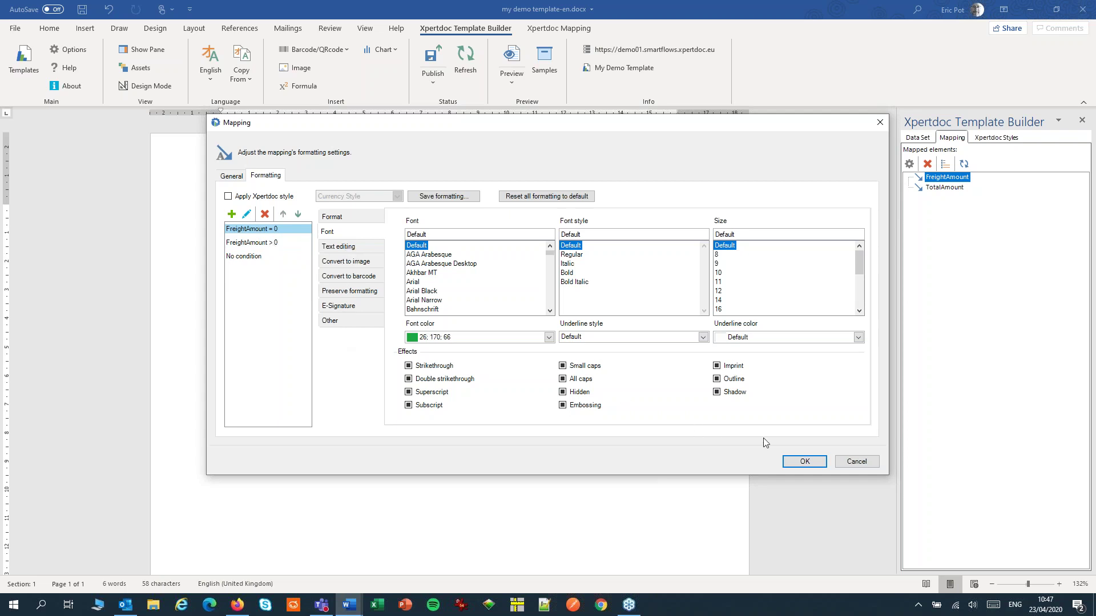
left_click(804, 462)
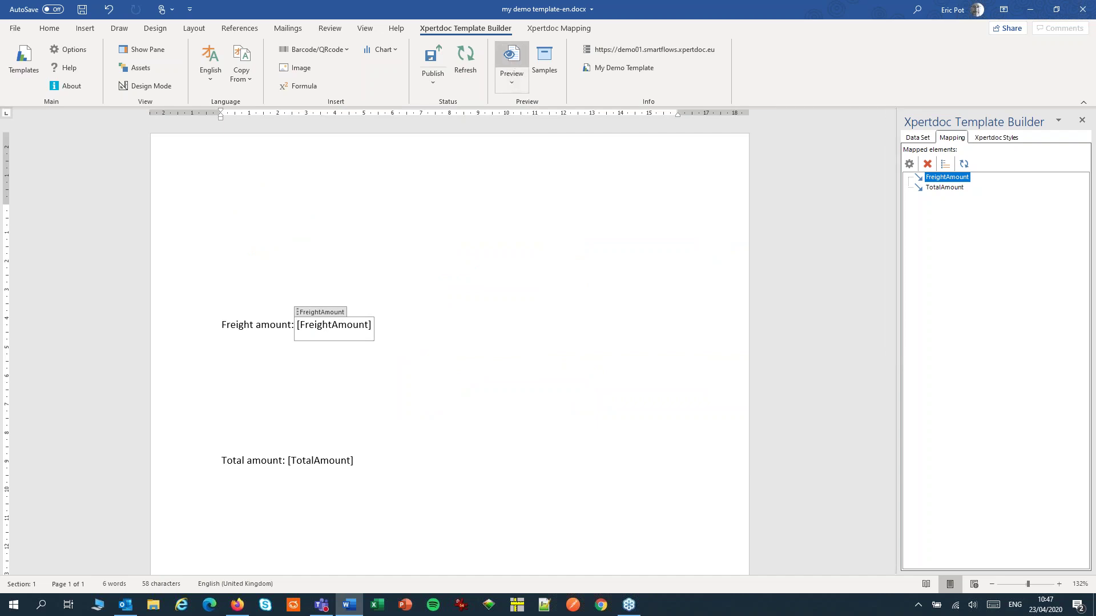
Step: Preview the template as a PDF, showing Freight amount green $ 0.00 and Total amount 8100.0
left_click(512, 60)
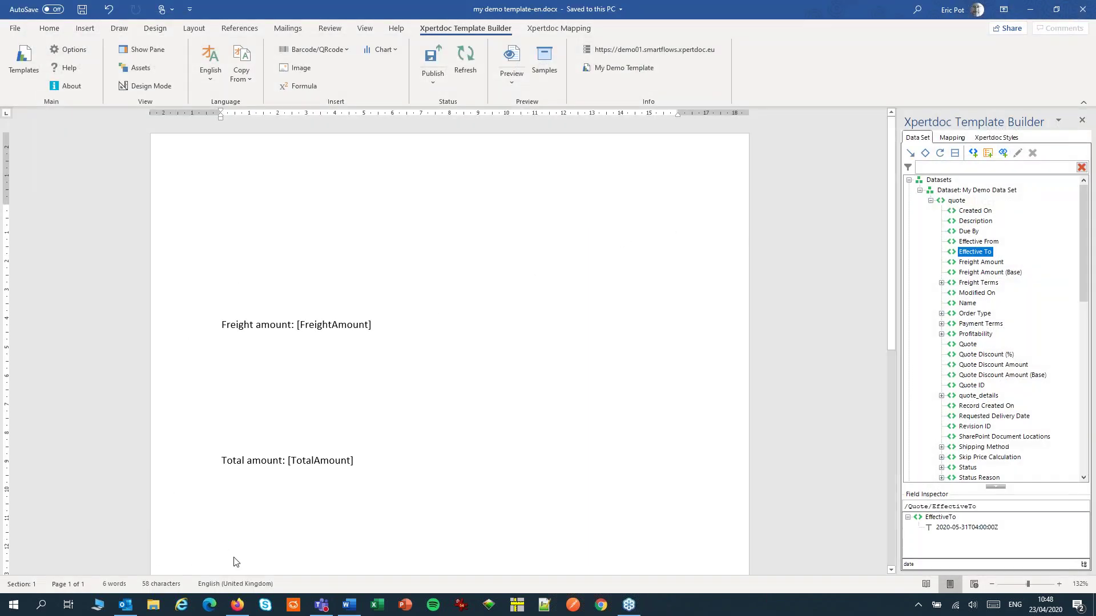
Step: Change the Dynamics 365 quote's freight amount to 80 and save, raising the total to $8,180.00
left_click(238, 605)
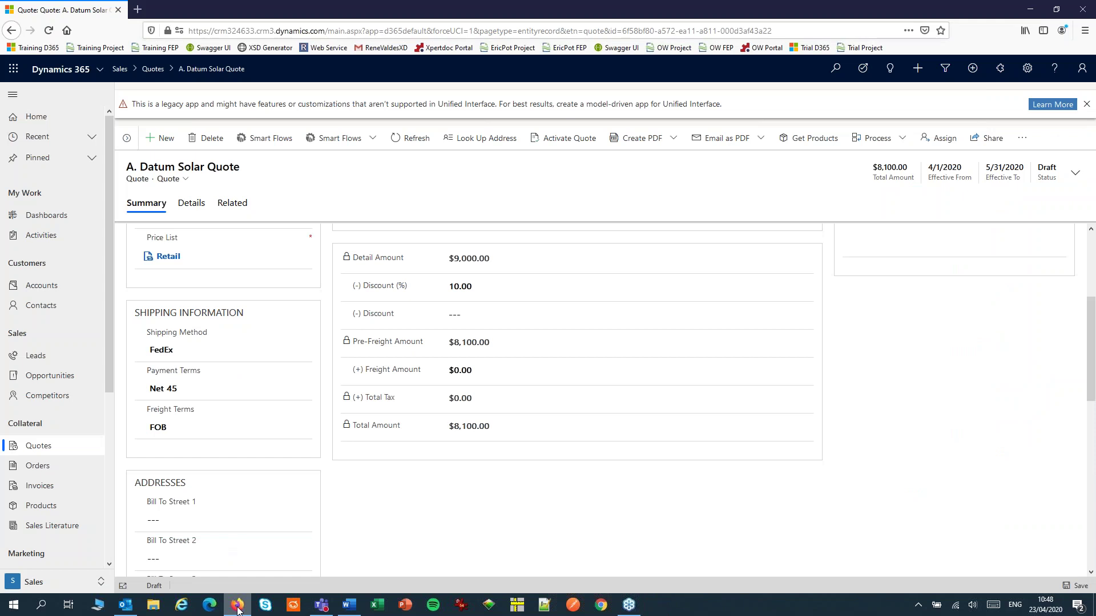
left_click(463, 371)
key("BackSpace")
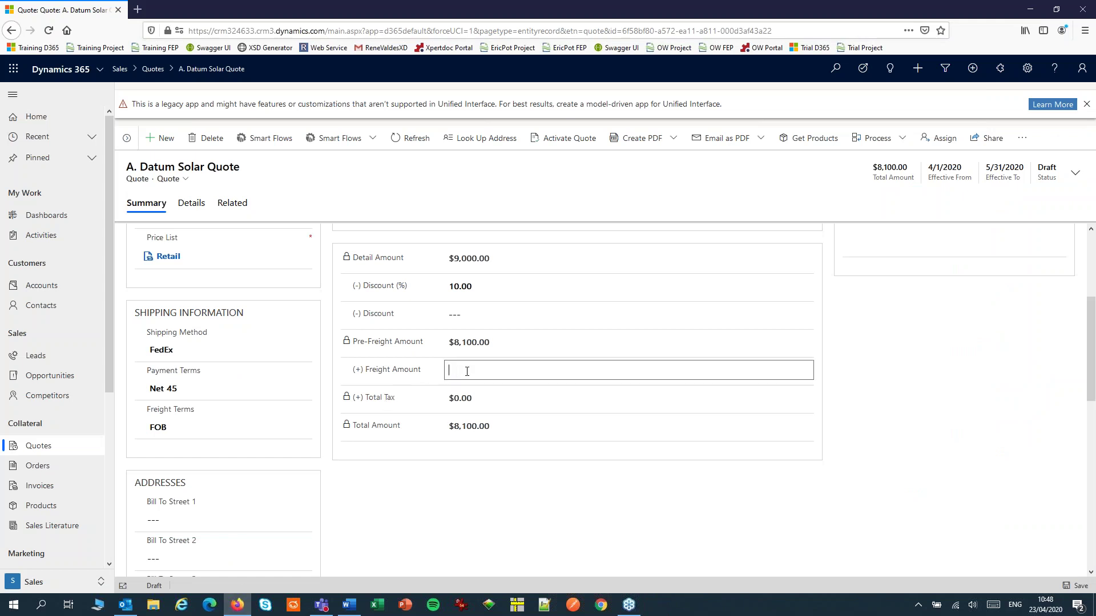
type("80")
left_click(1078, 586)
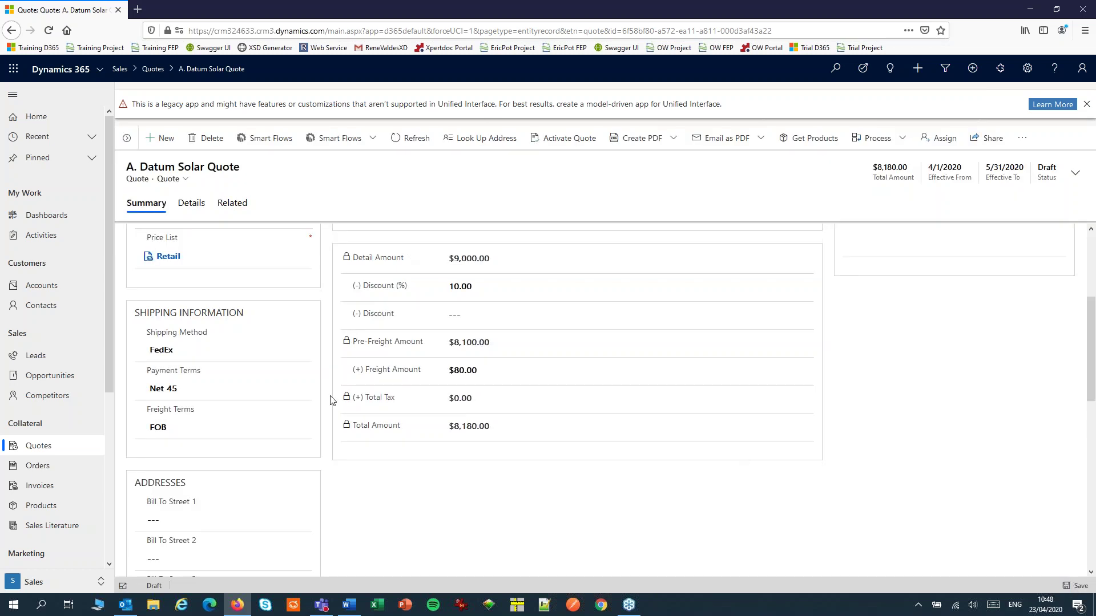
left_click(349, 605)
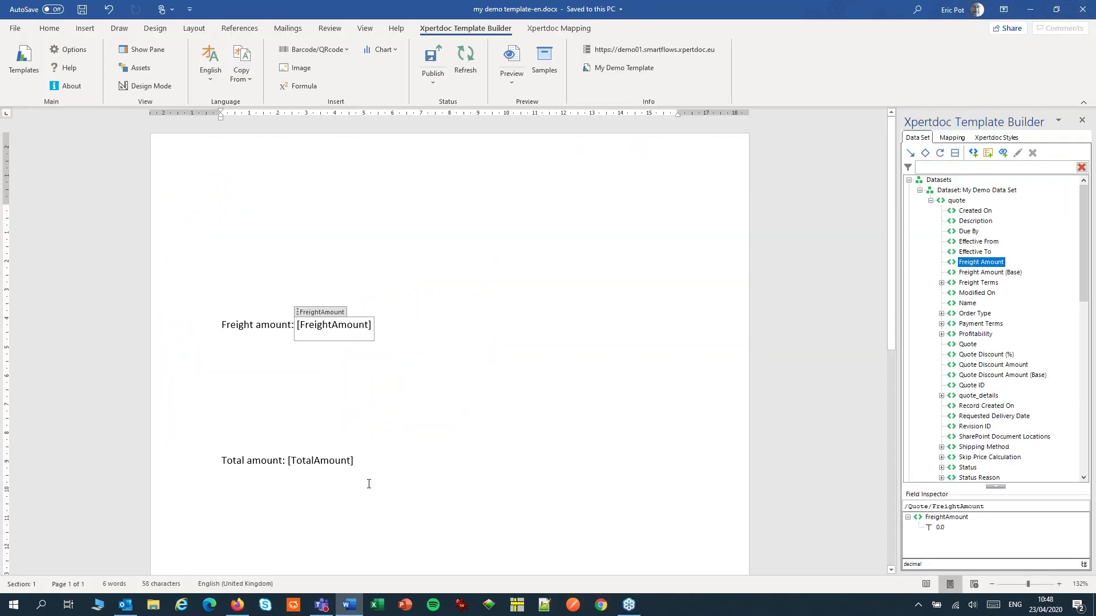
Step: Refresh the sample data and preview again, showing red $ 80.00 freight and total 8180.0
left_click(461, 60)
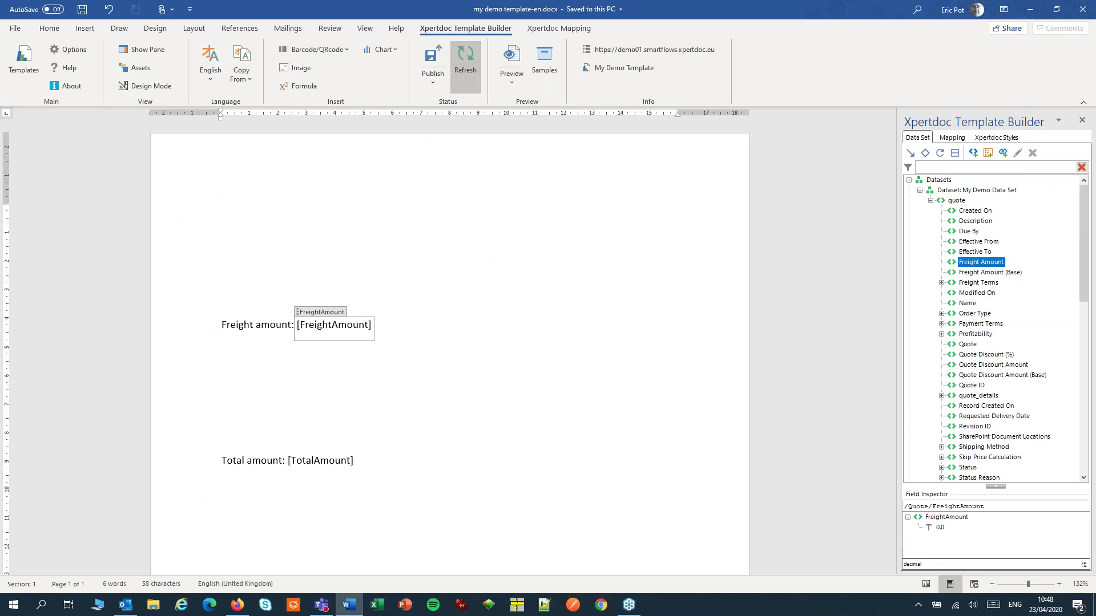
left_click(513, 61)
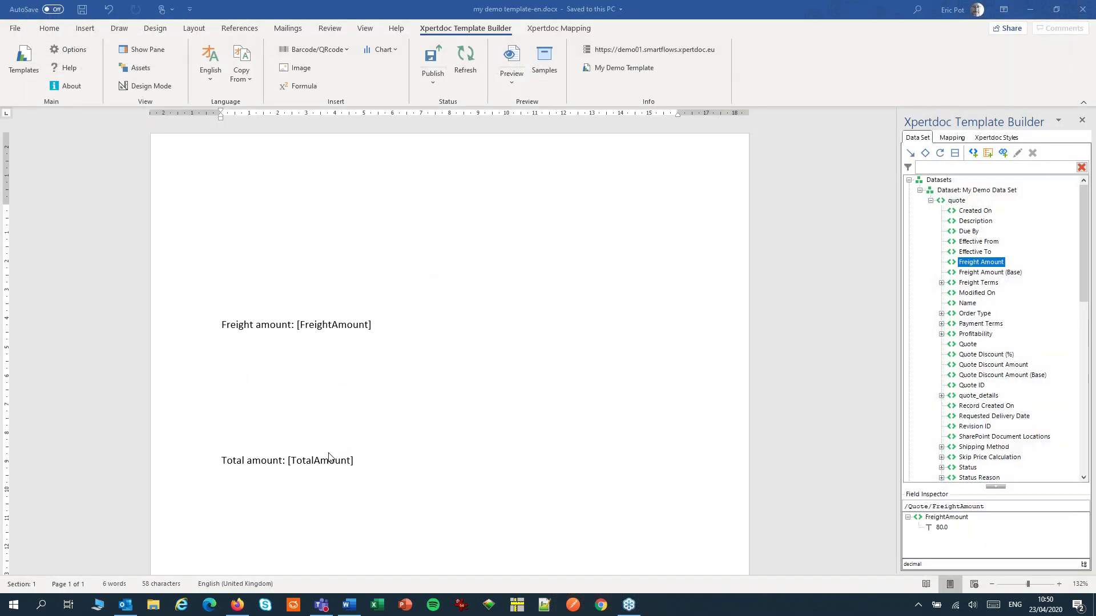
Step: Open the TotalAmount mapping settings and select its EUR condition, formatted with the € - Euro symbol
left_click(316, 461)
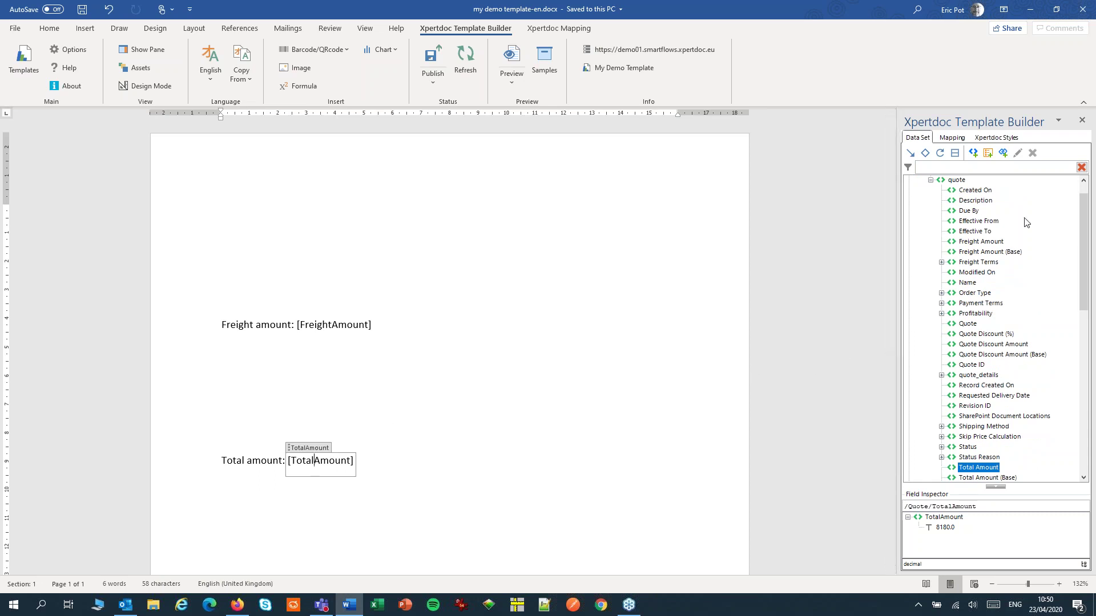
left_click(952, 139)
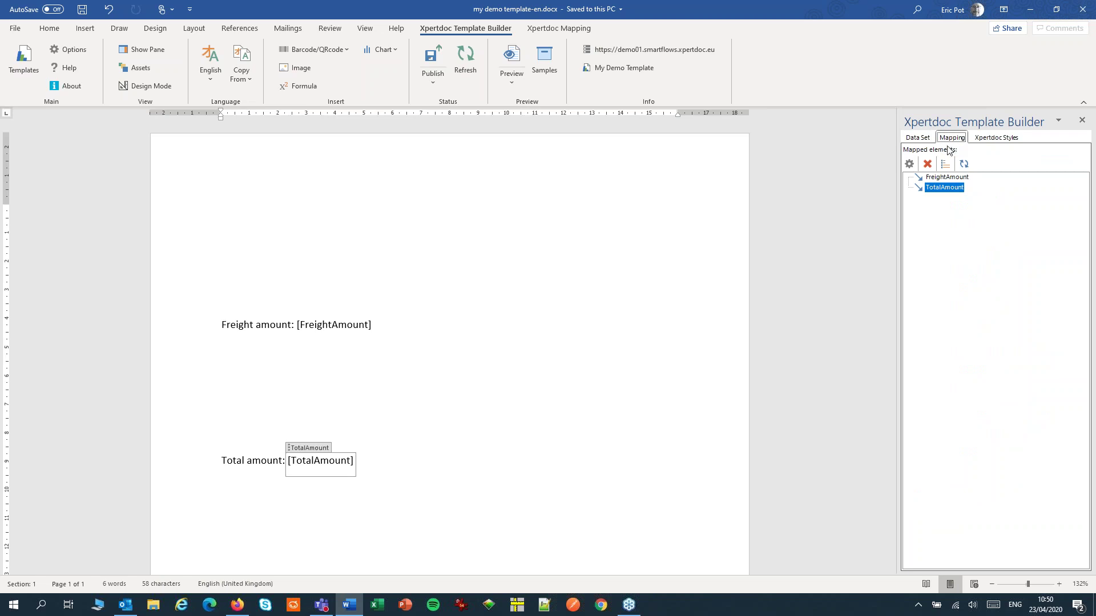
left_click(911, 165)
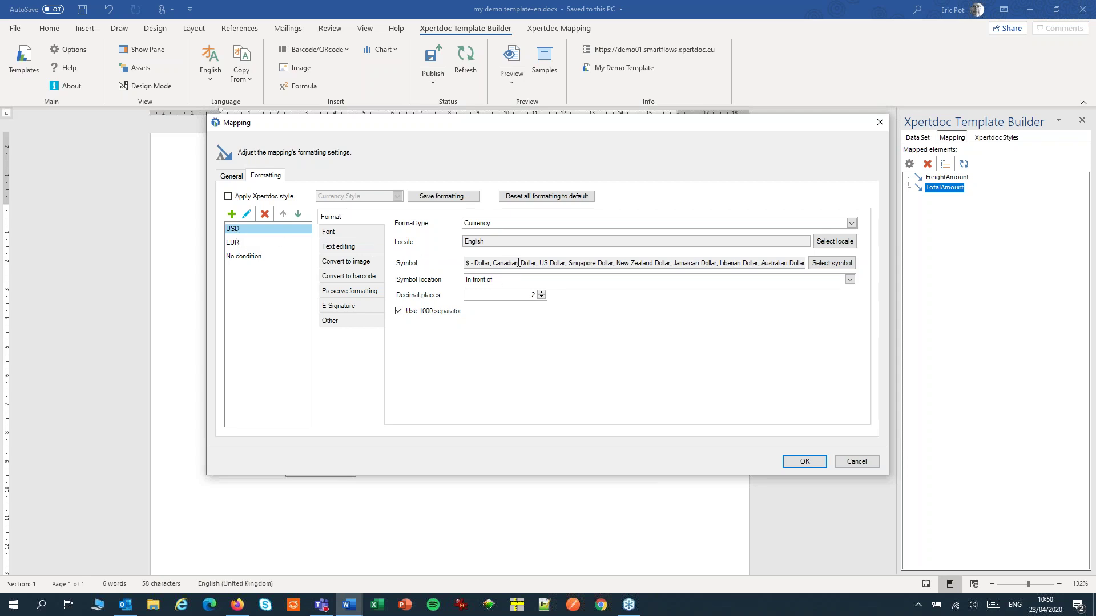
left_click(232, 244)
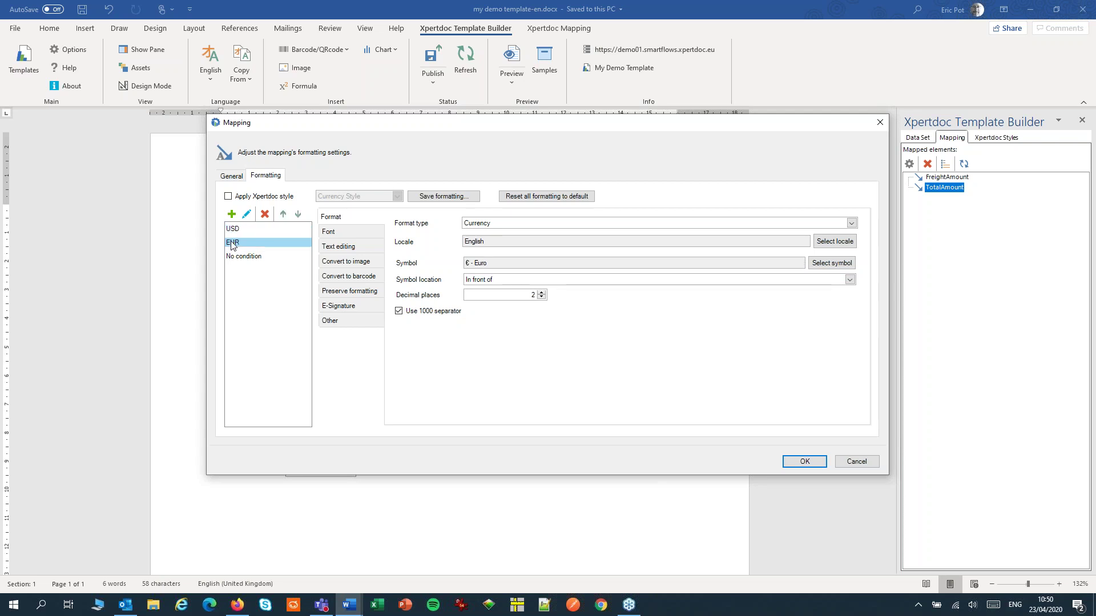